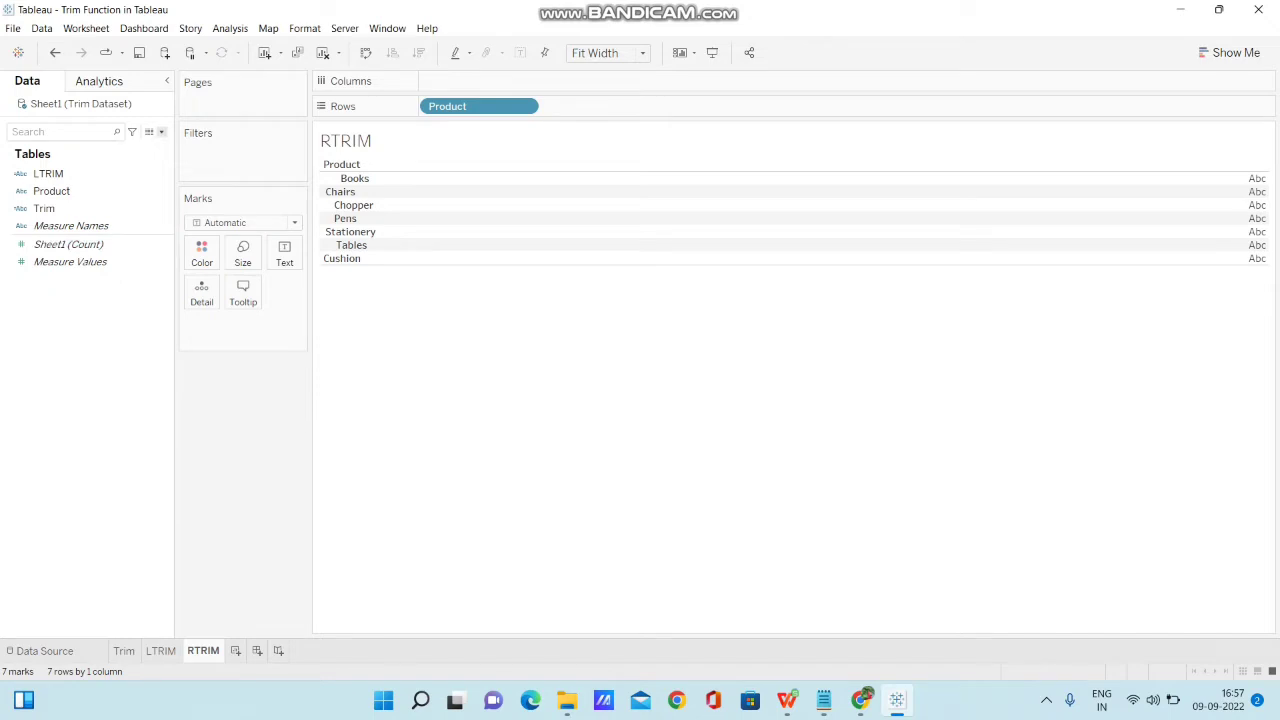
Create a calculated field and start its formula with the RTRIM function
left_click(161, 131)
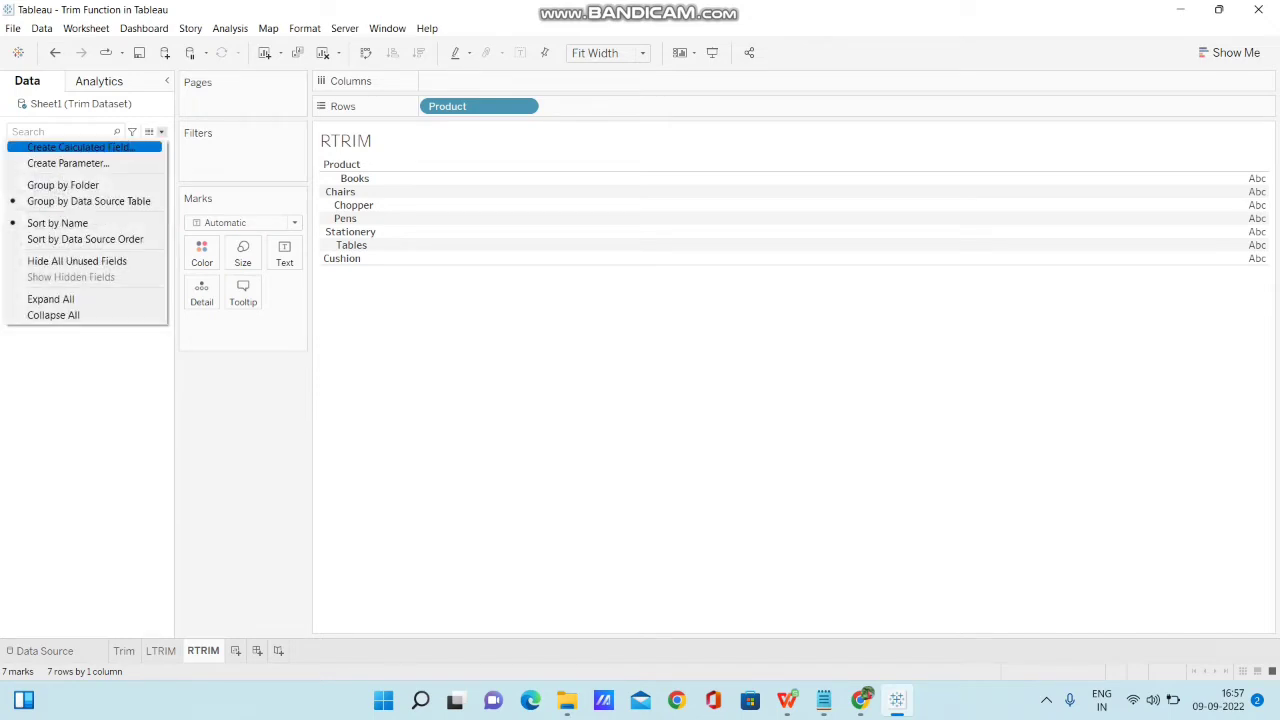
left_click(80, 147)
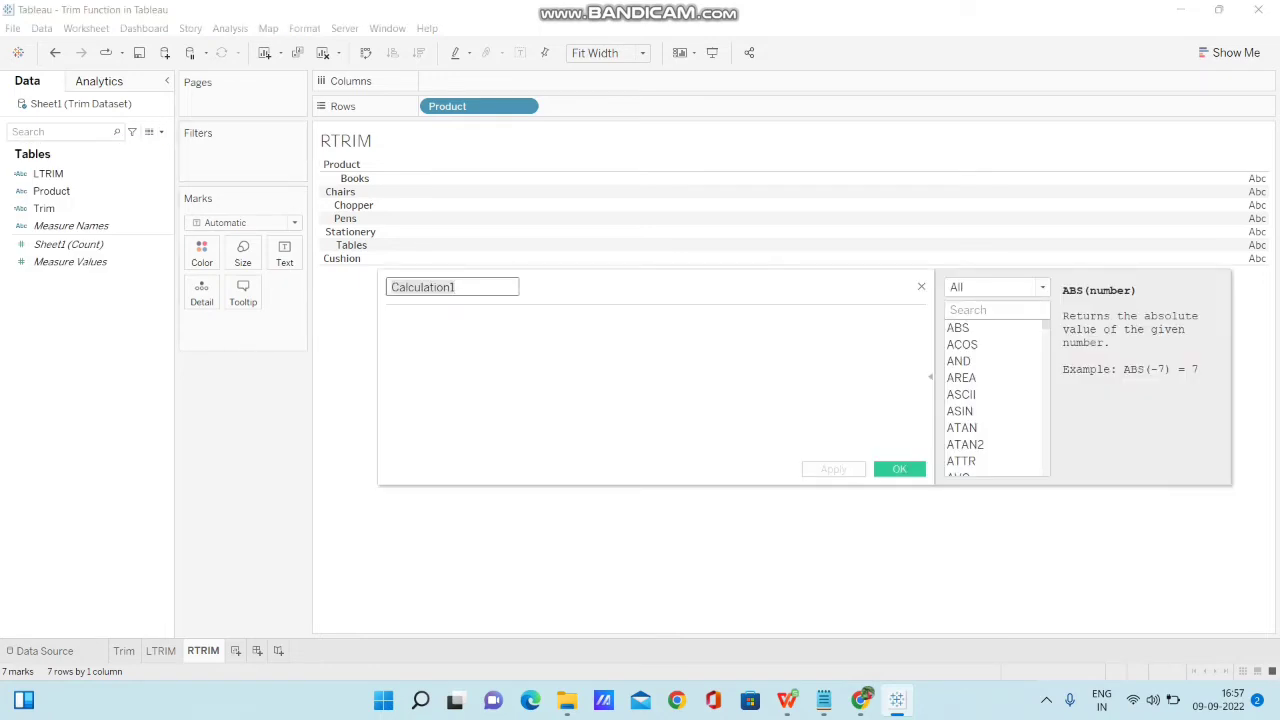
left_click_drag(700, 287, 632, 321)
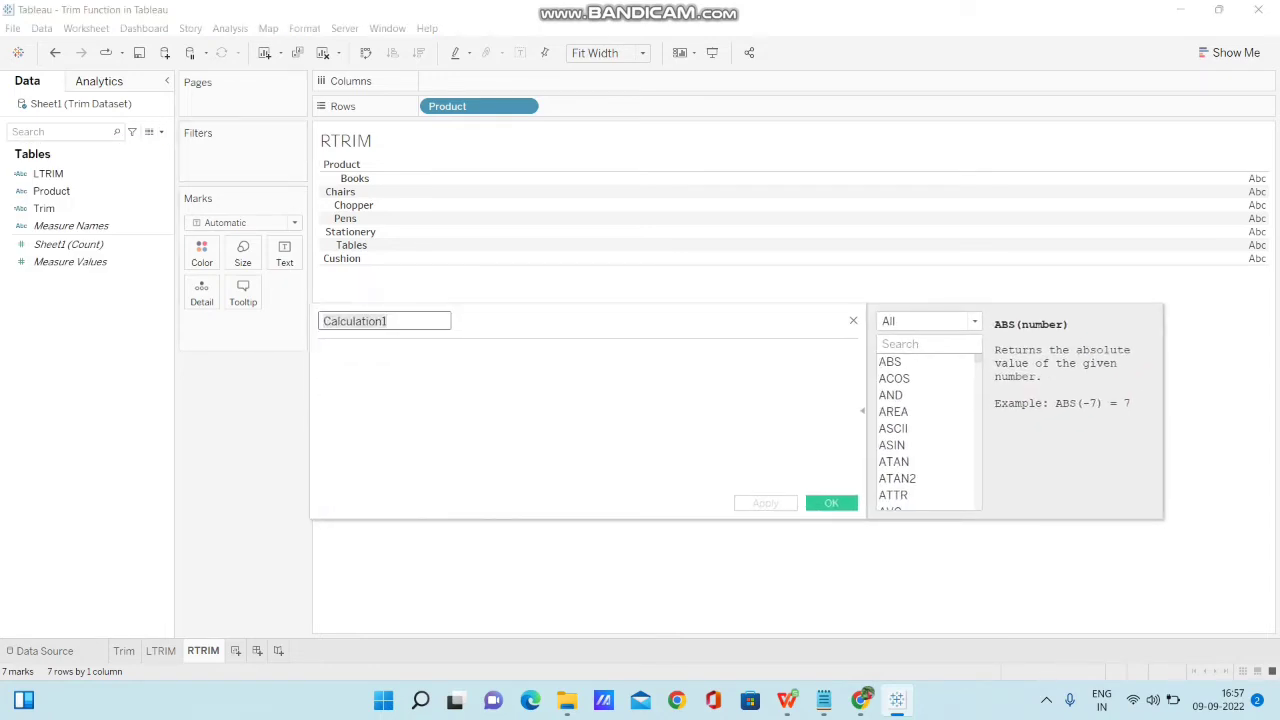
left_click(322, 354)
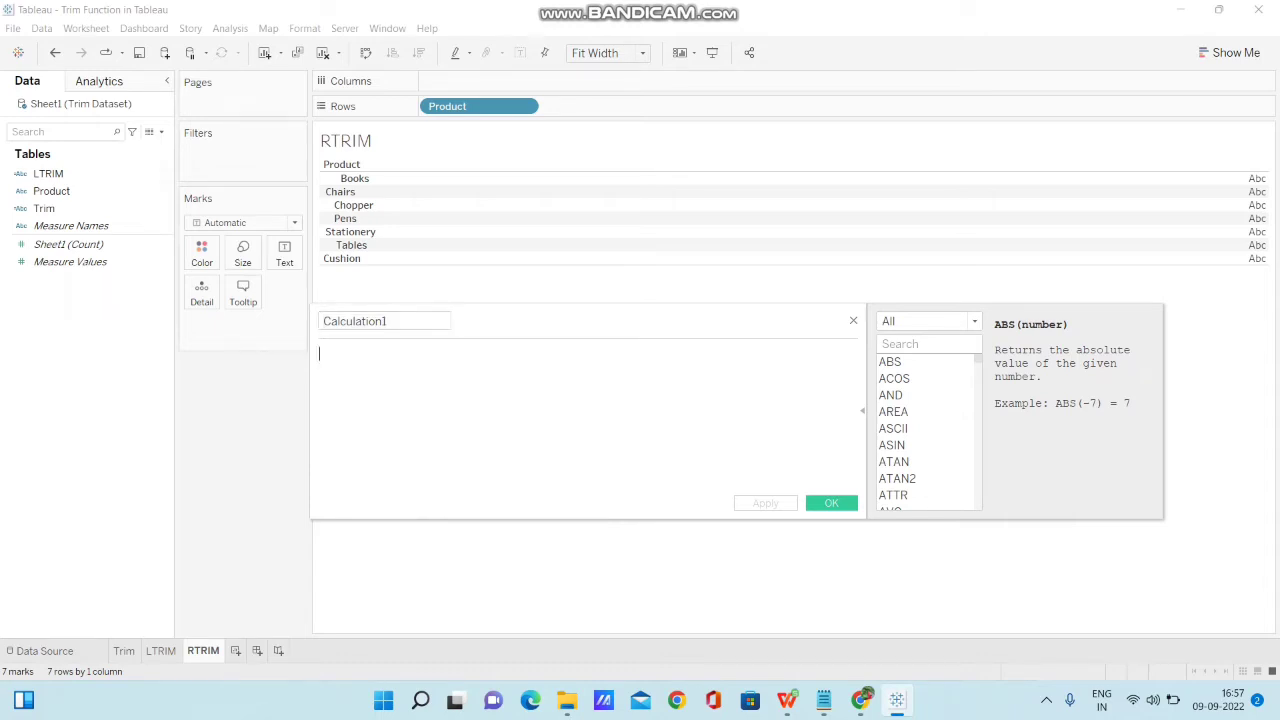
type("RT")
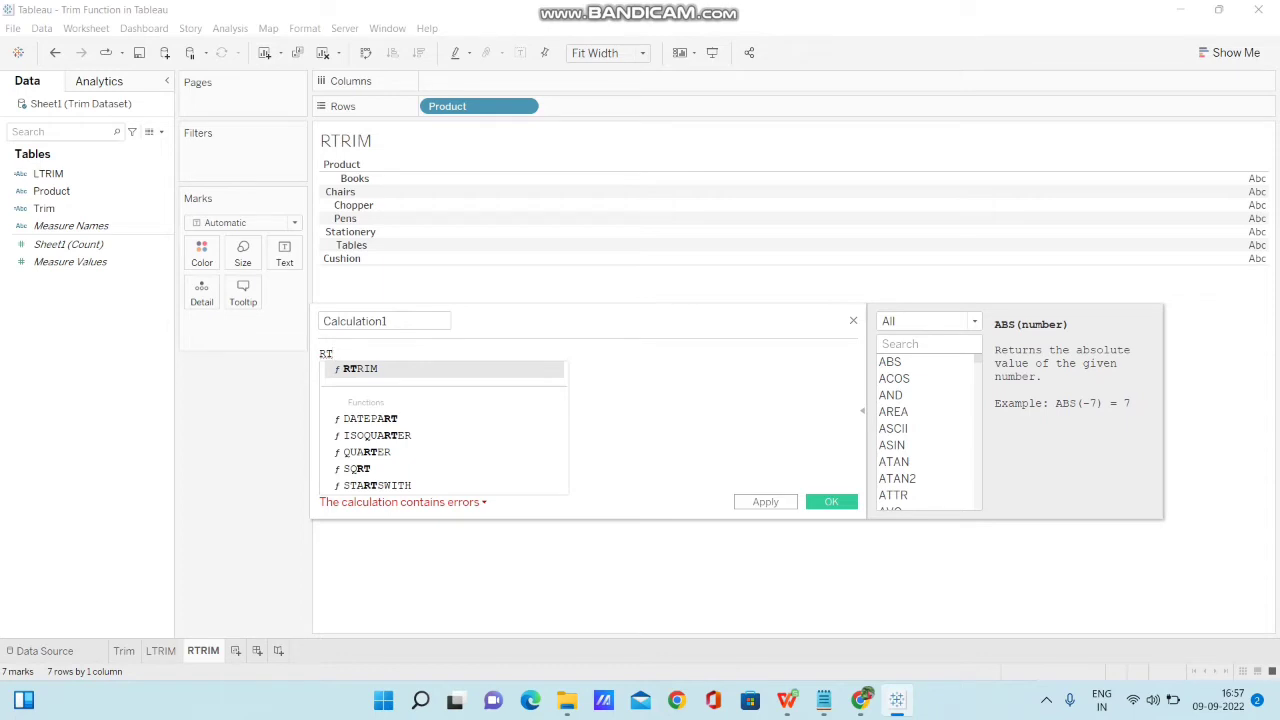
key("Return")
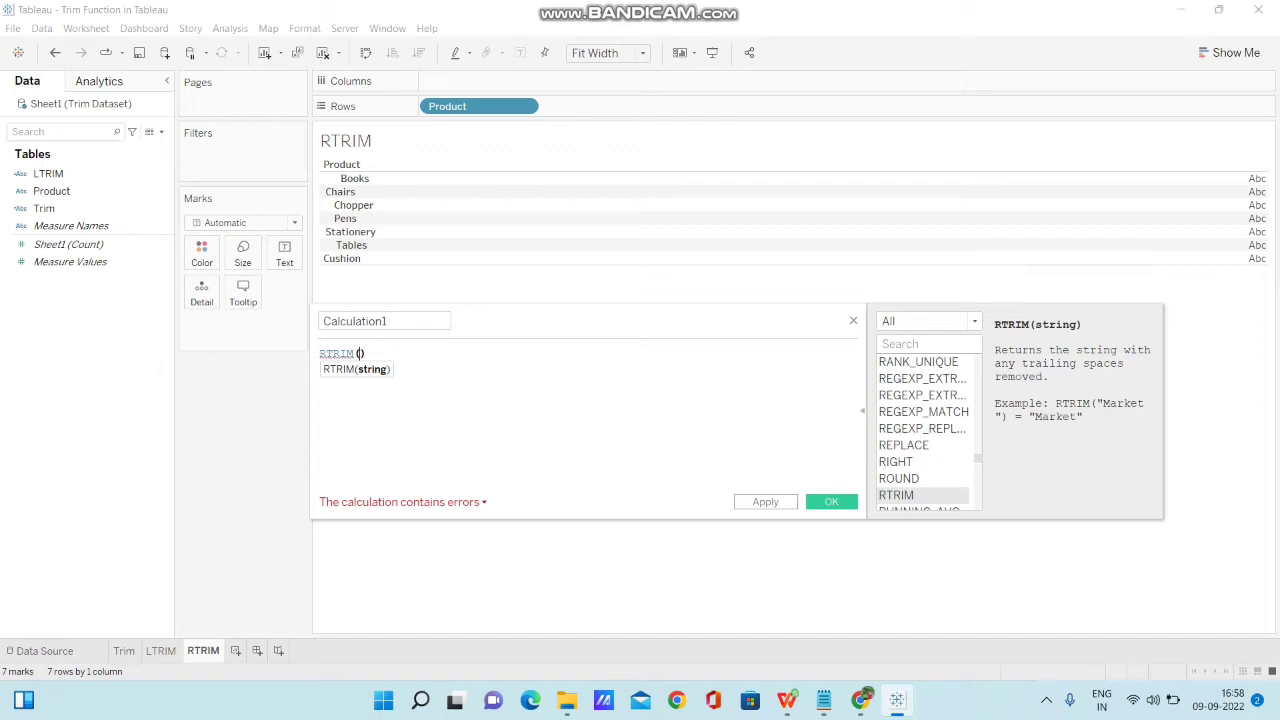
Look up the RTRIM description in the function reference by filtering to String functions and searching for "RT"
left_click(928, 321)
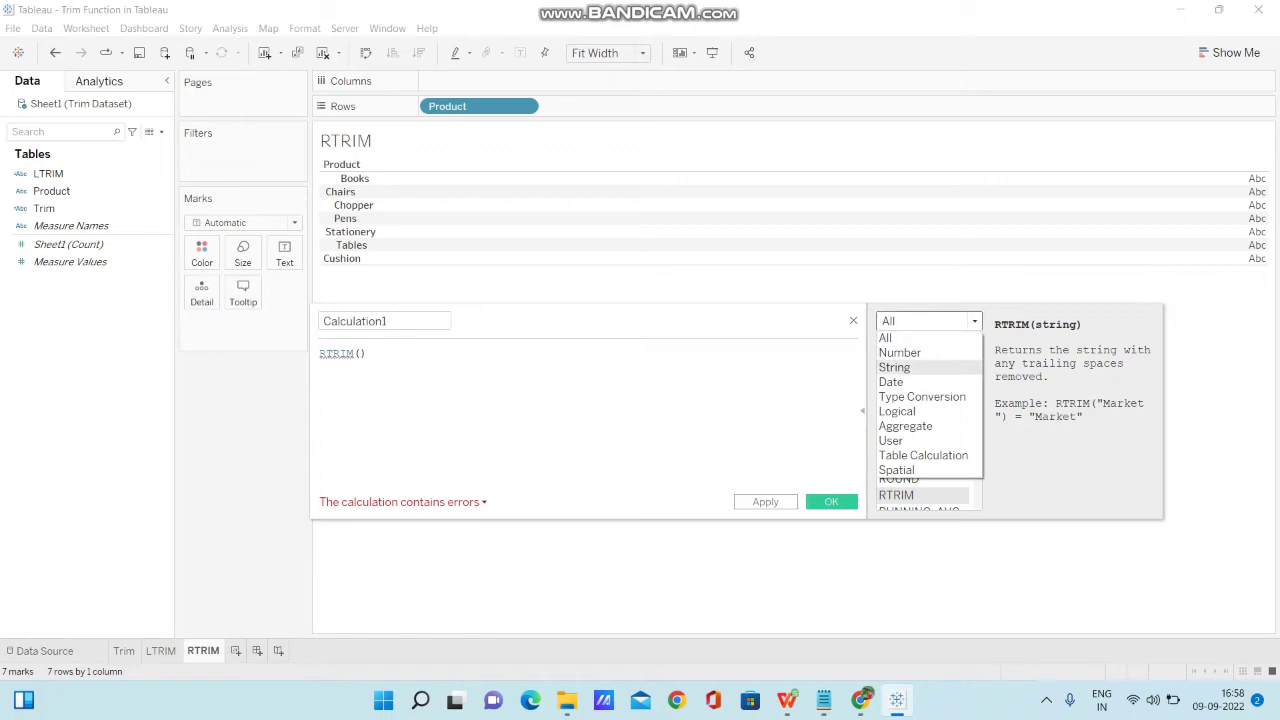
left_click(894, 367)
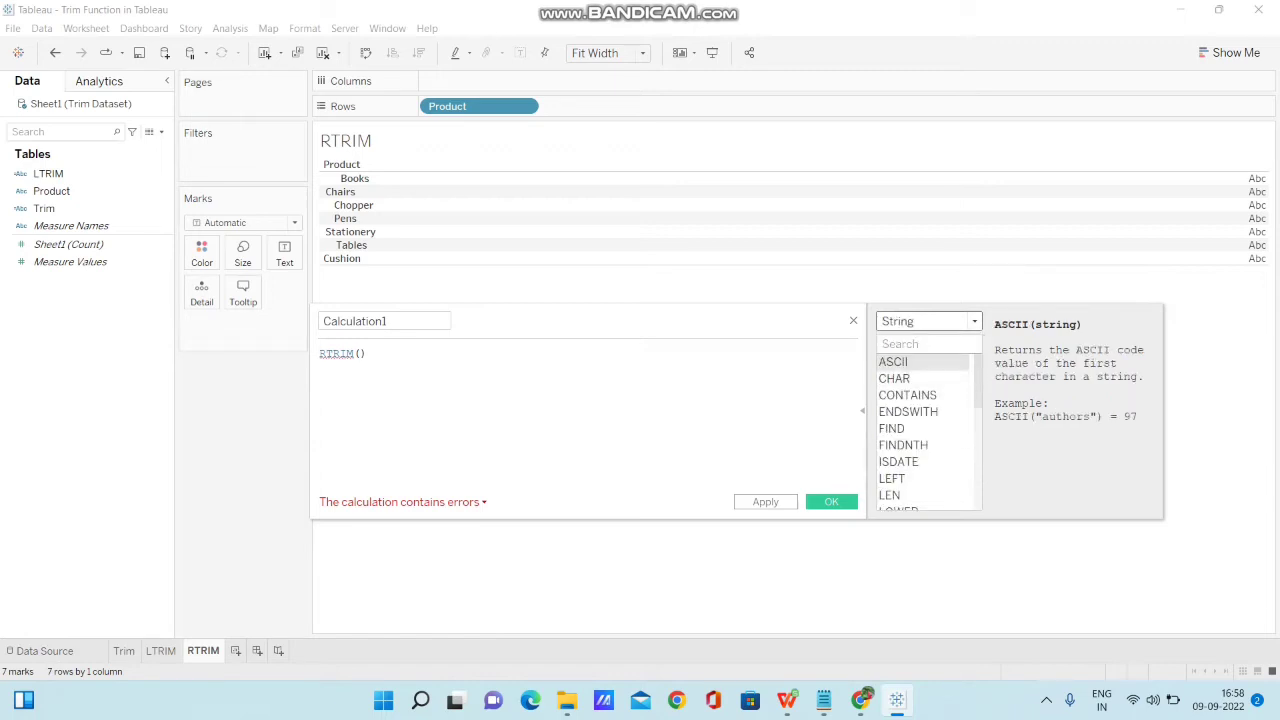
left_click(900, 343)
type("T")
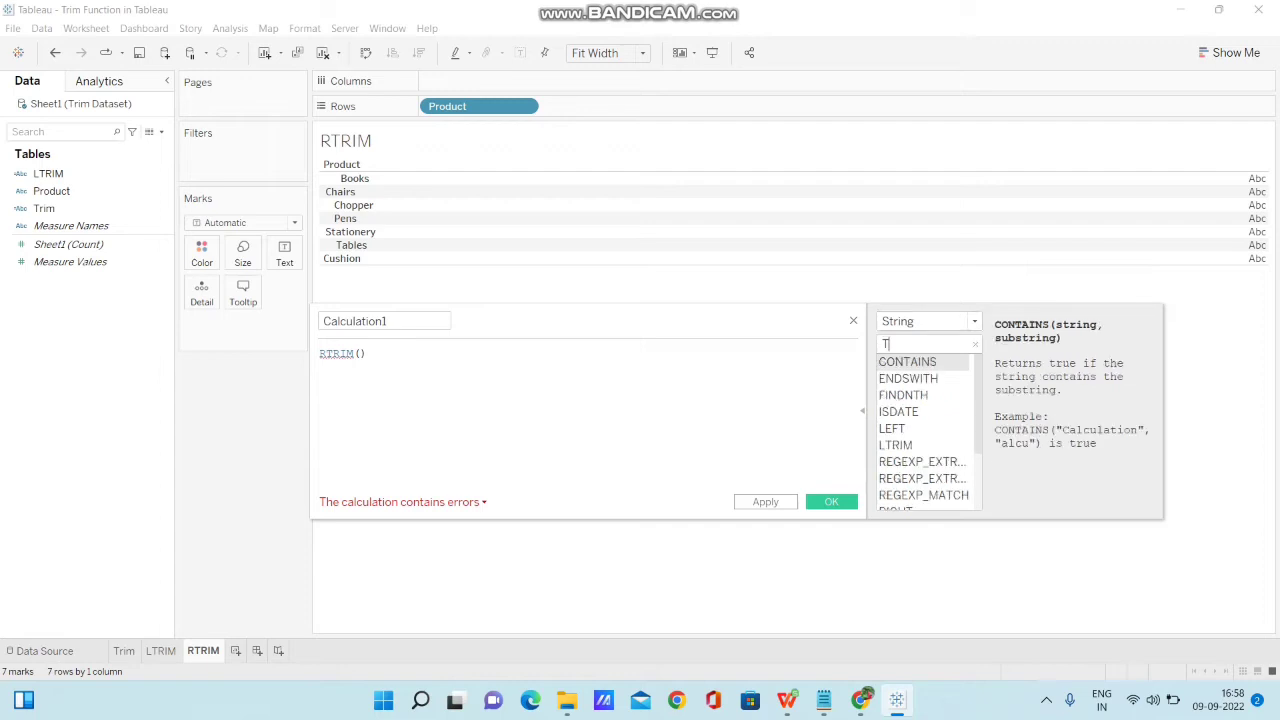
key("BackSpace")
type("RT")
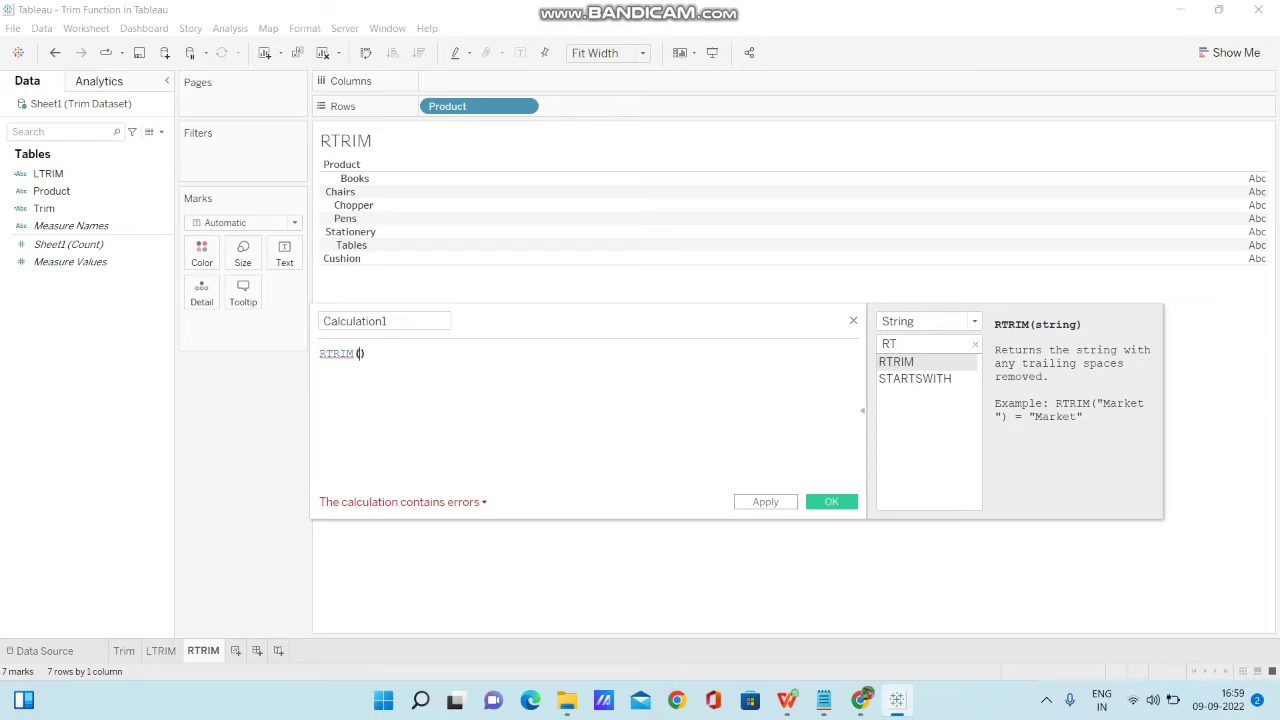
Enter the text " Tableau " with three leading and three trailing spaces as the RTRIM argument
type("\" ")
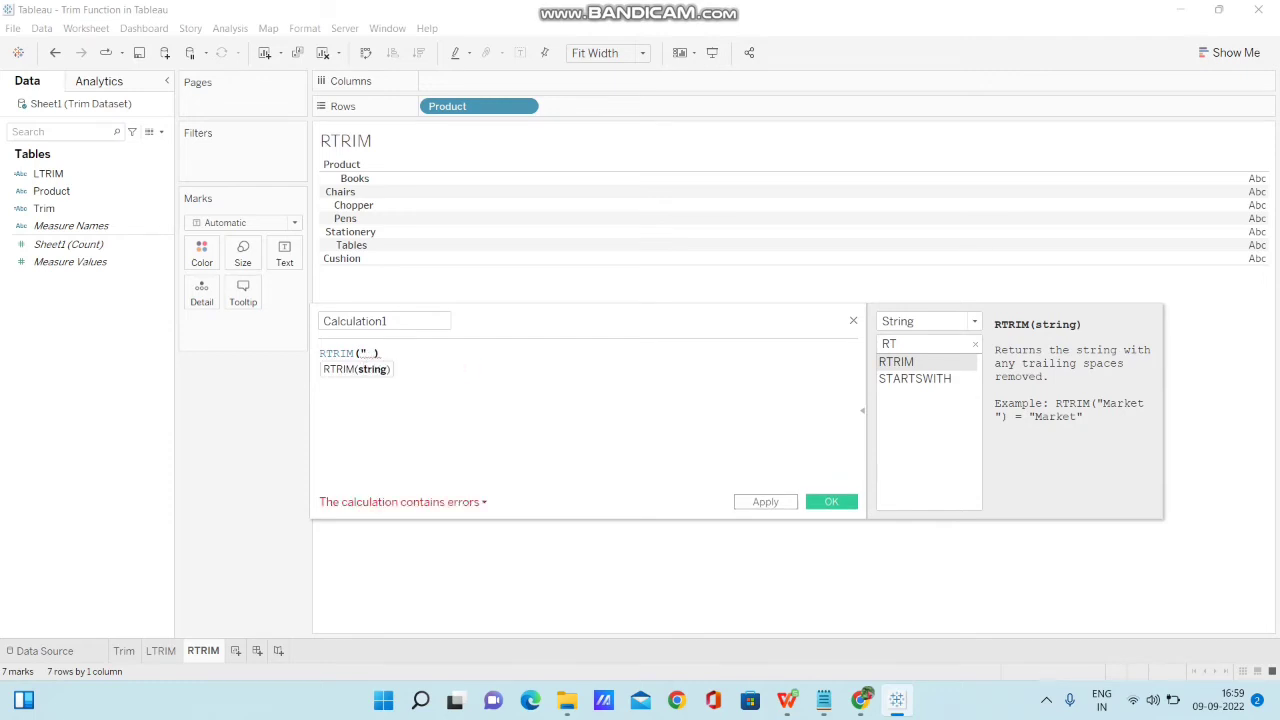
type("  Ta")
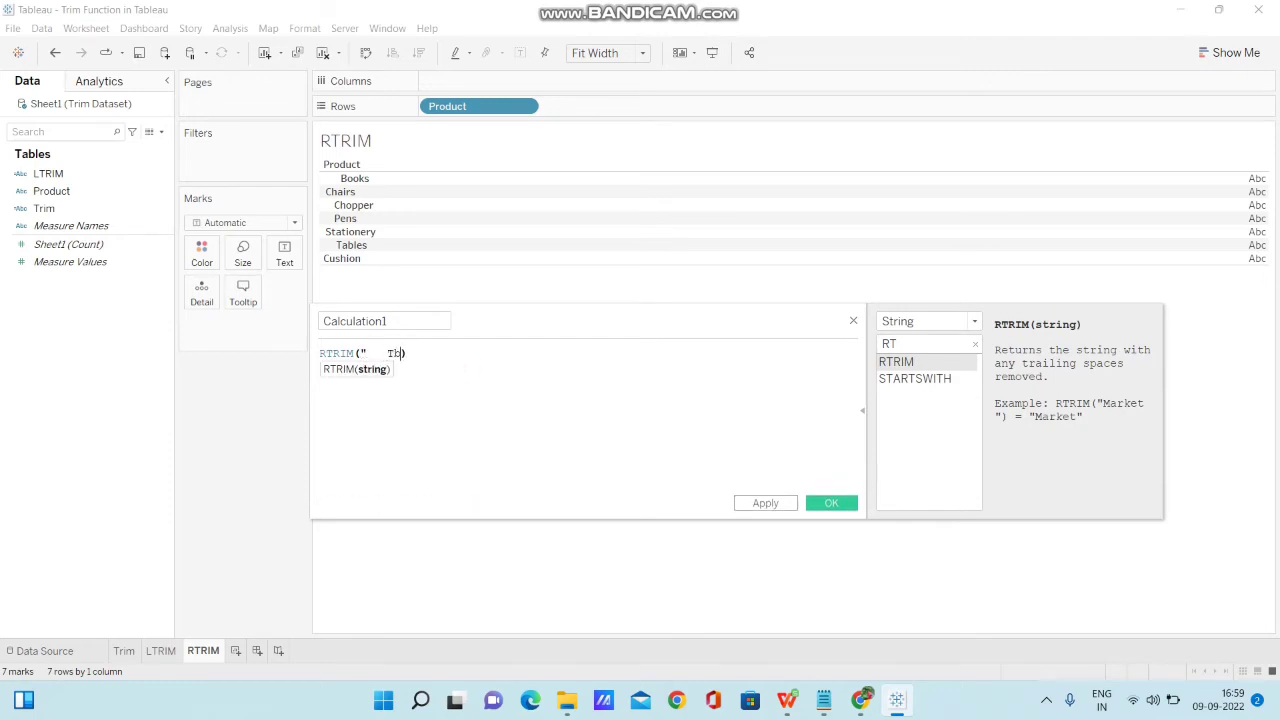
type("bleau   \"")
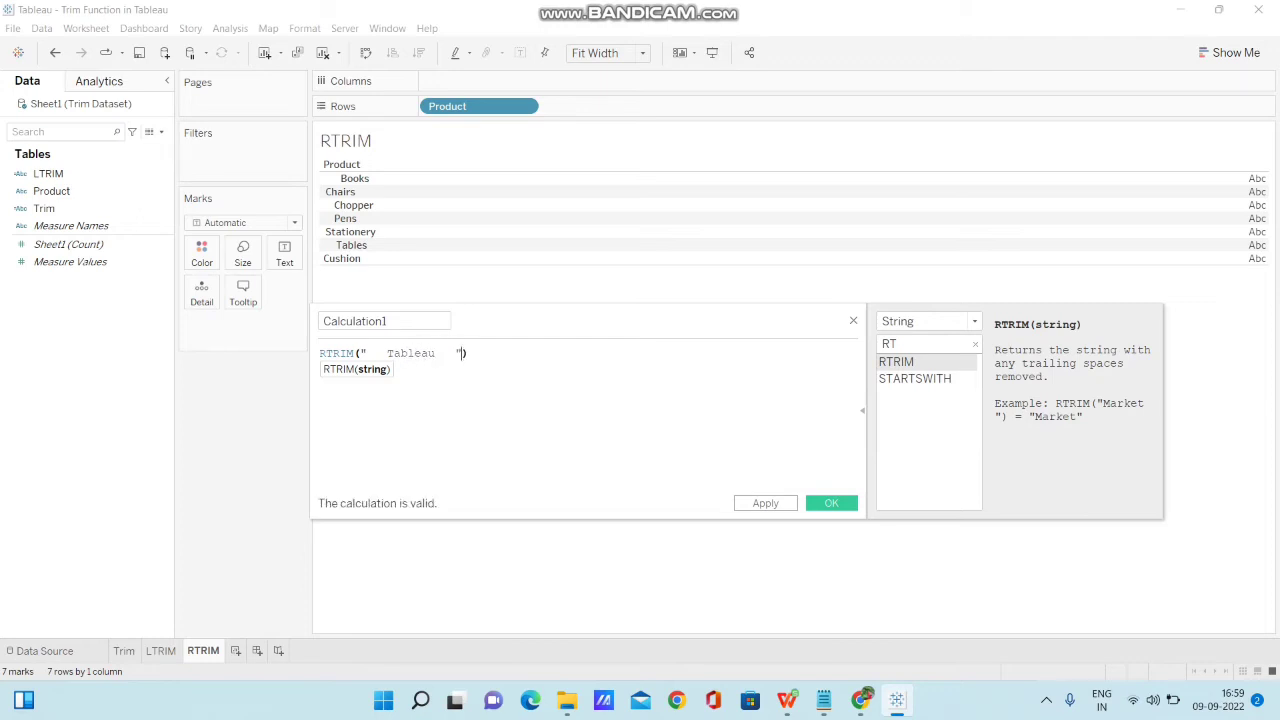
Name the calculated field RTRIM and save it
left_click(390, 321)
key("BackSpace")
key("BackSpace")
key("BackSpace")
key("BackSpace")
key("BackSpace")
key("BackSpace")
key("BackSpace")
key("BackSpace")
key("BackSpace")
key("BackSpace")
key("BackSpace")
key("BackSpace")
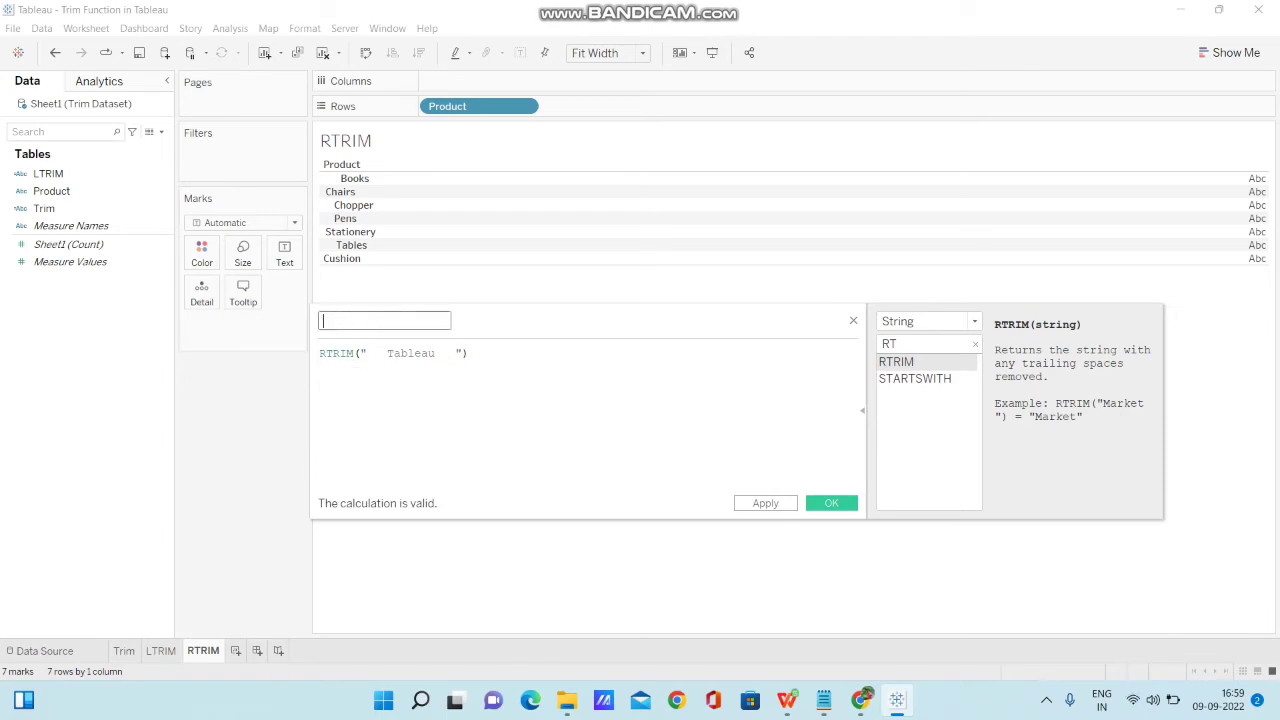
type("RTRIM")
left_click(831, 503)
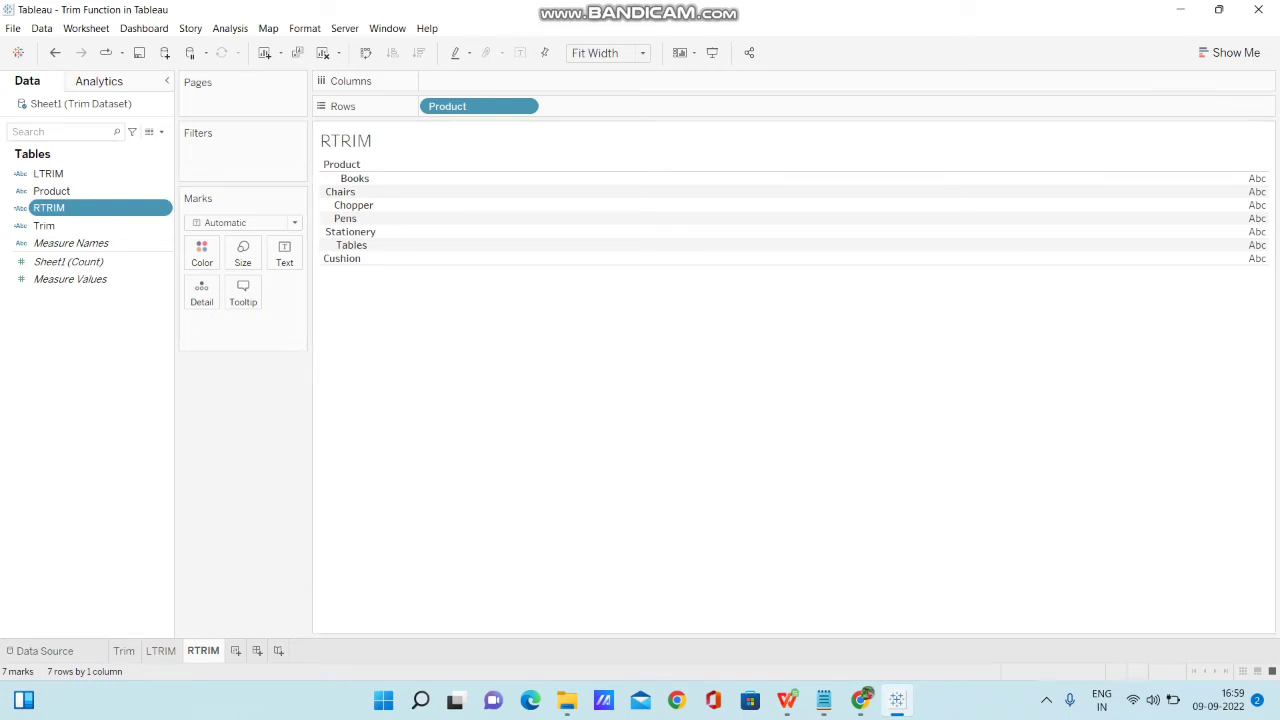
Add a new worksheet showing the RTRIM field as text, and set the view to Fit Width
left_click(236, 651)
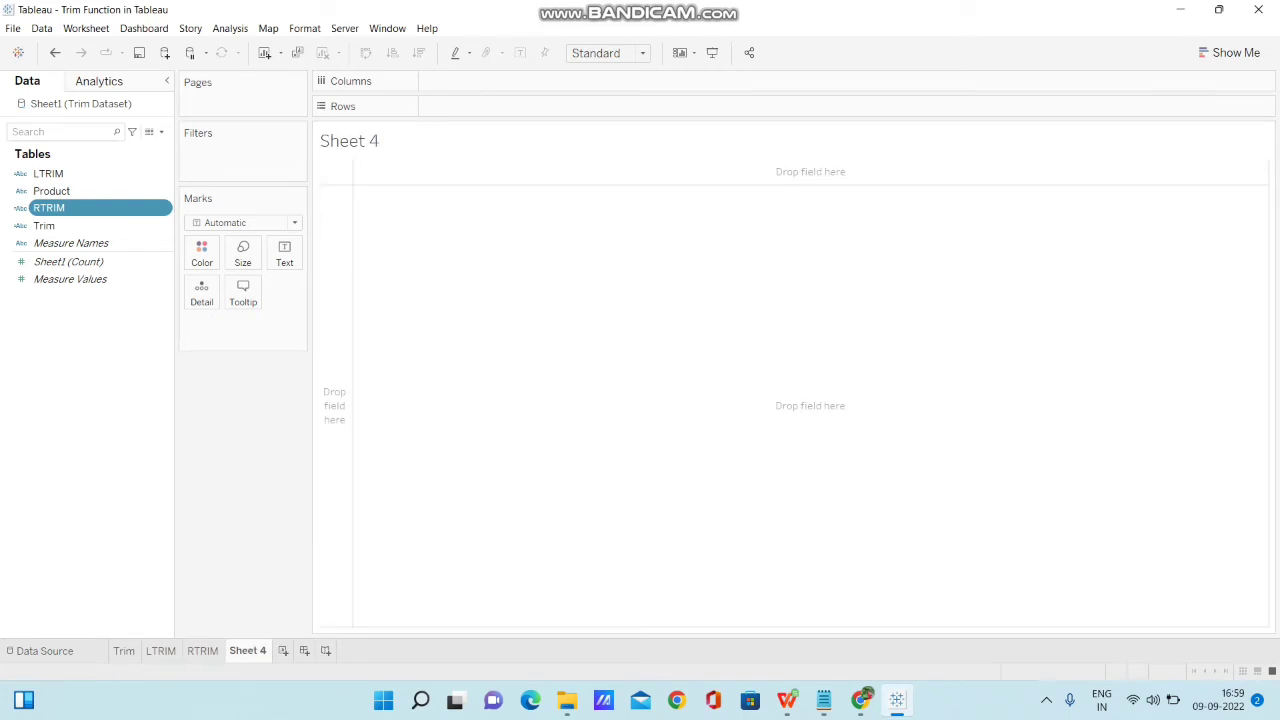
left_click_drag(48, 208, 284, 254)
mouse_move(340, 166)
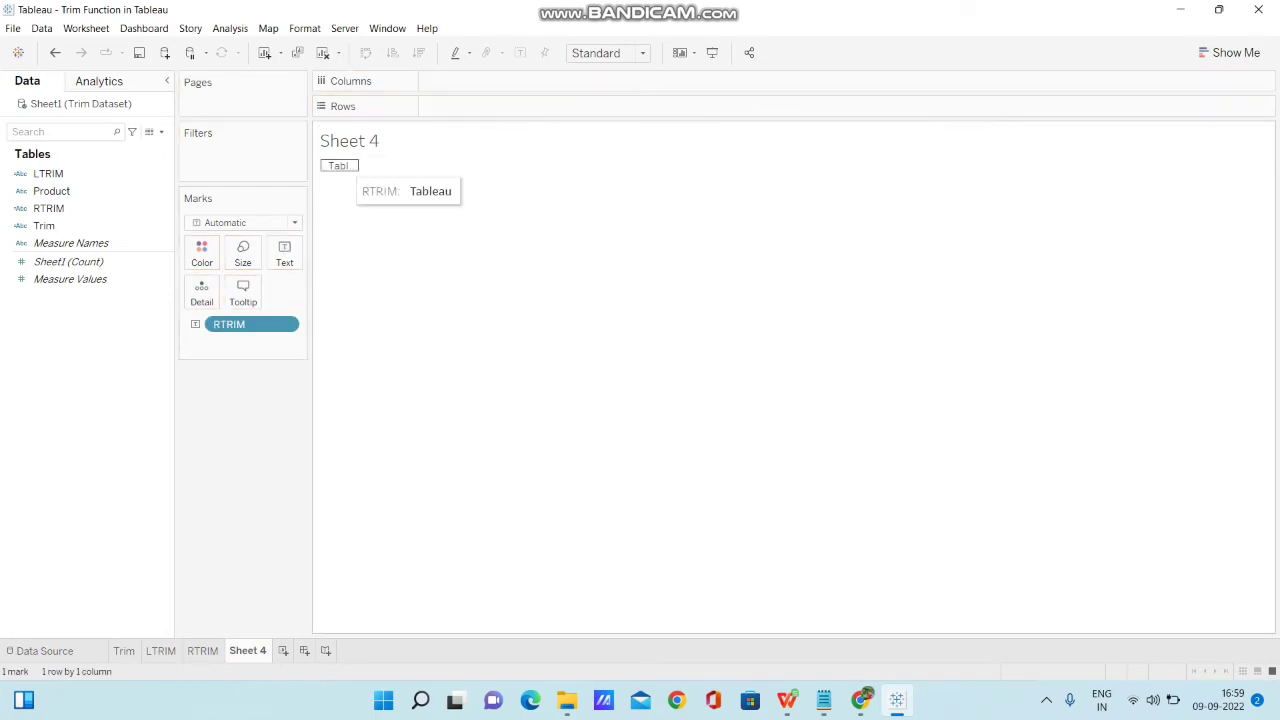
left_click(605, 53)
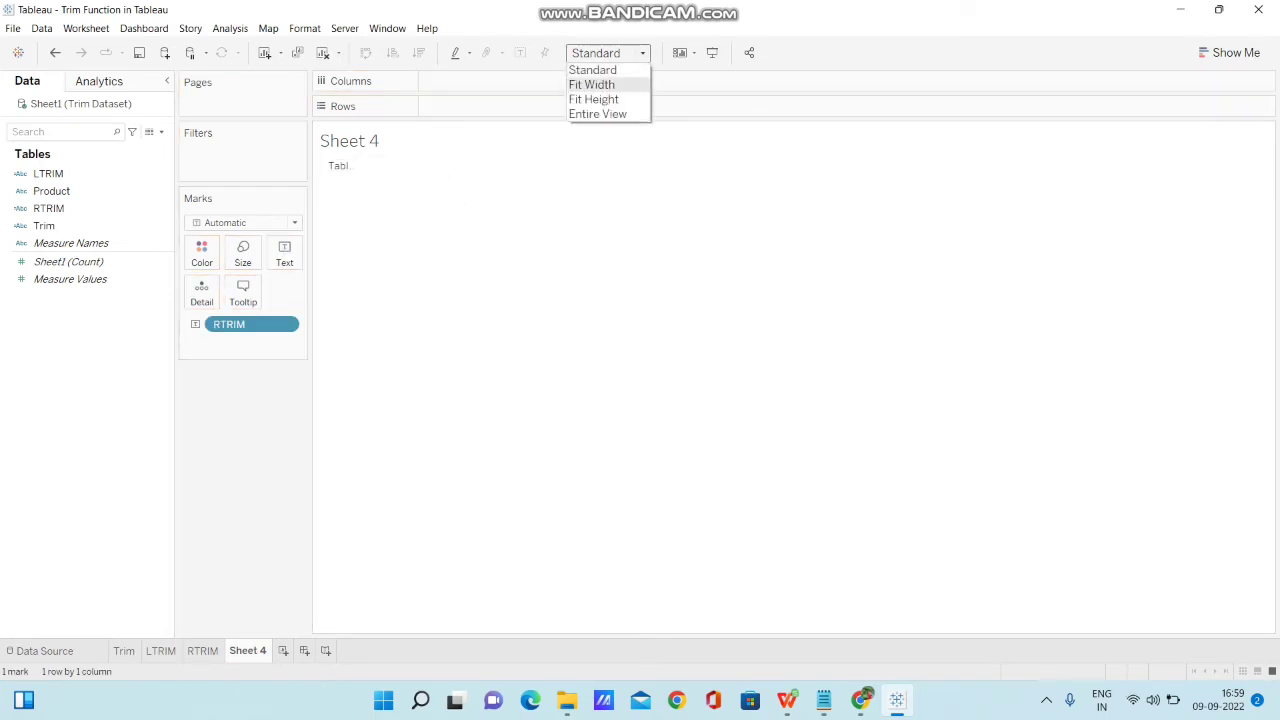
left_click(592, 85)
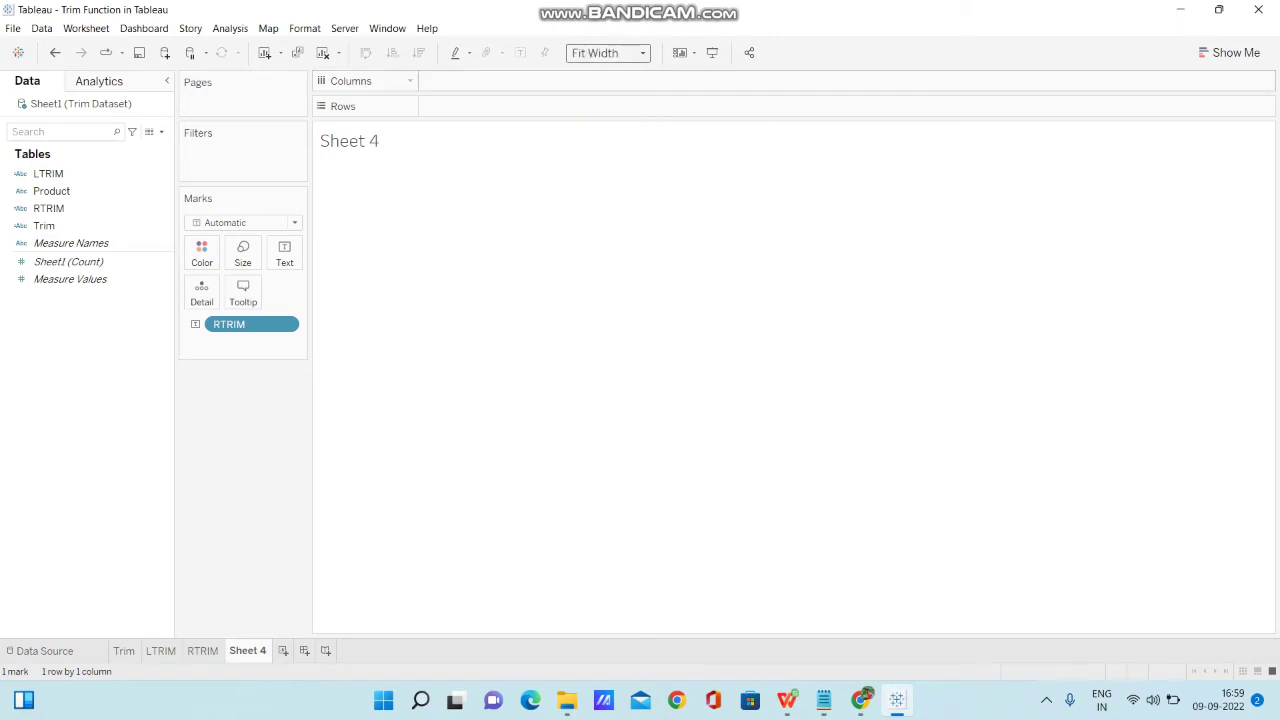
mouse_move(345, 166)
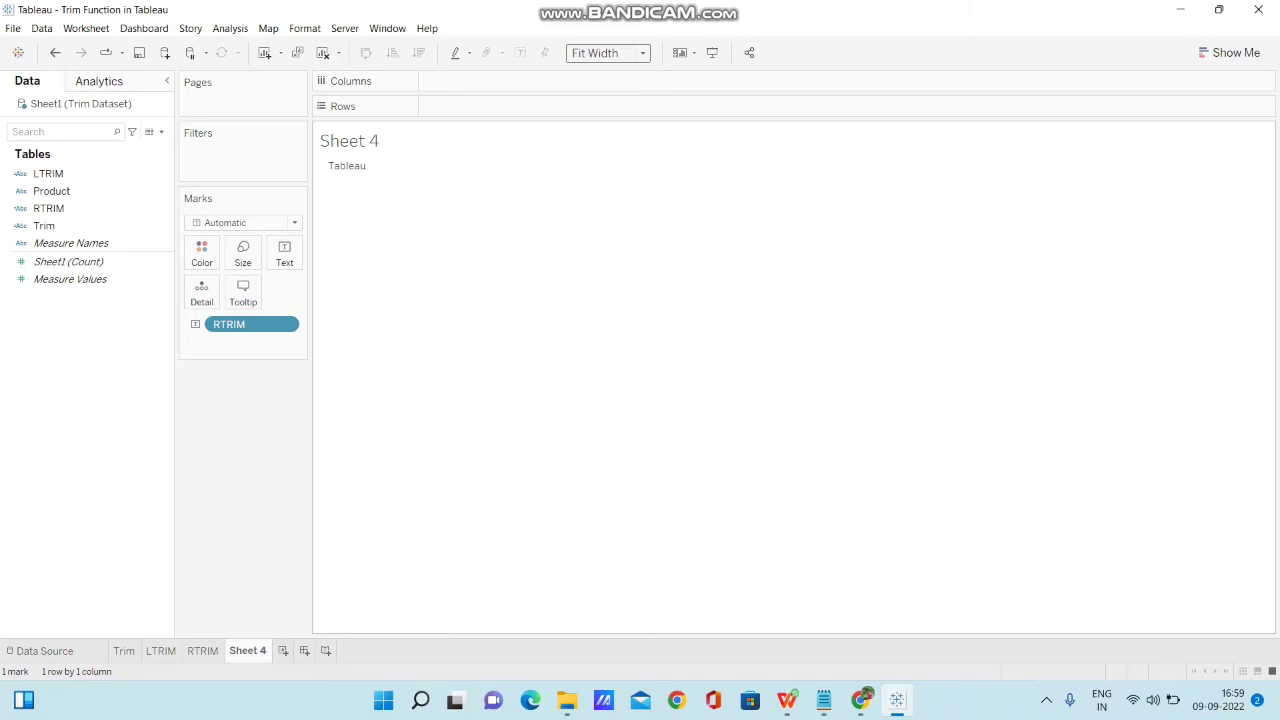
Change the RTRIM field's formula to RTRIM([Product]) and show the field as text beside the products on the RTRIM sheet
left_click(203, 651)
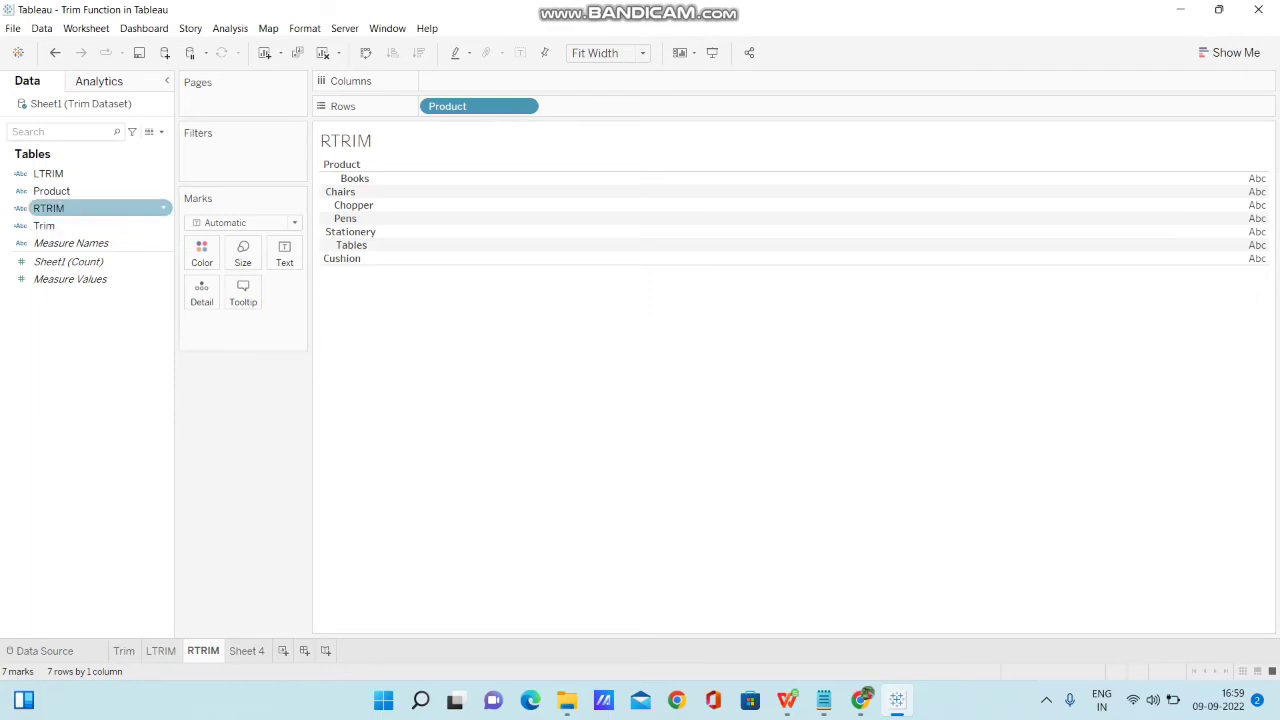
right_click(59, 209)
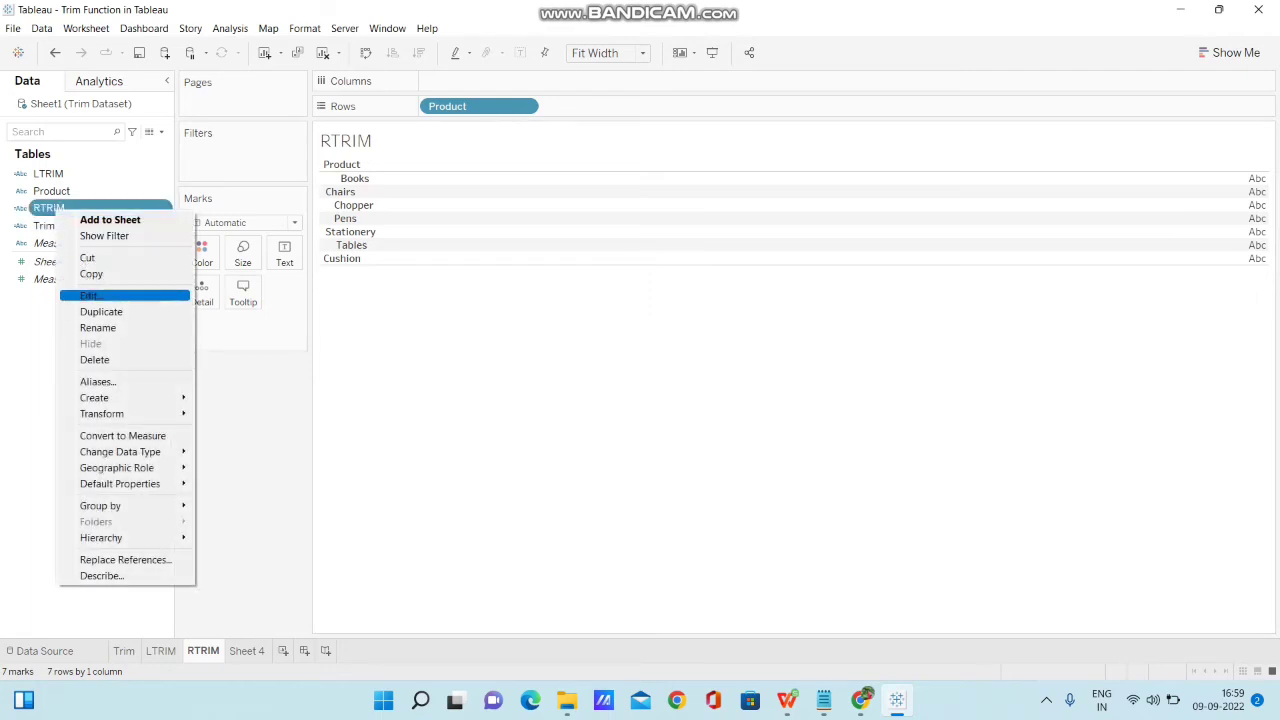
left_click(90, 295)
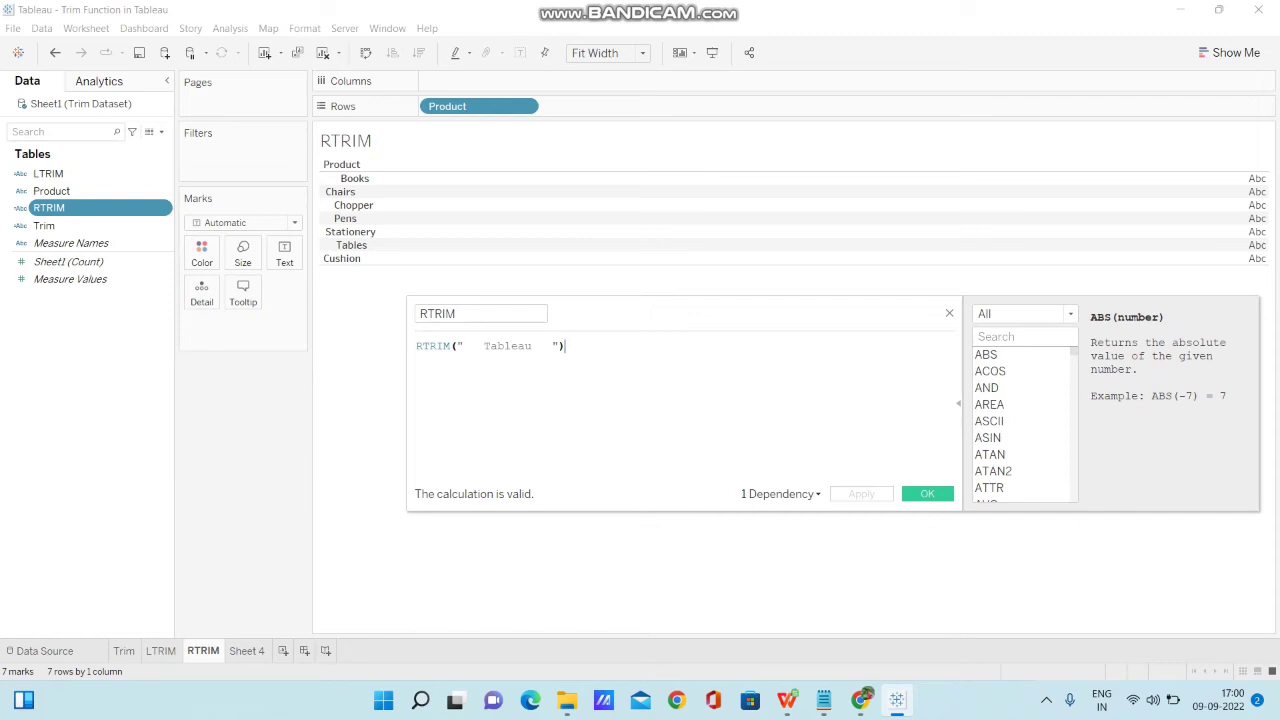
key("Left")
key("BackSpace")
key("BackSpace")
key("BackSpace")
key("BackSpace")
key("BackSpace")
key("BackSpace")
key("BackSpace")
key("BackSpace")
key("BackSpace")
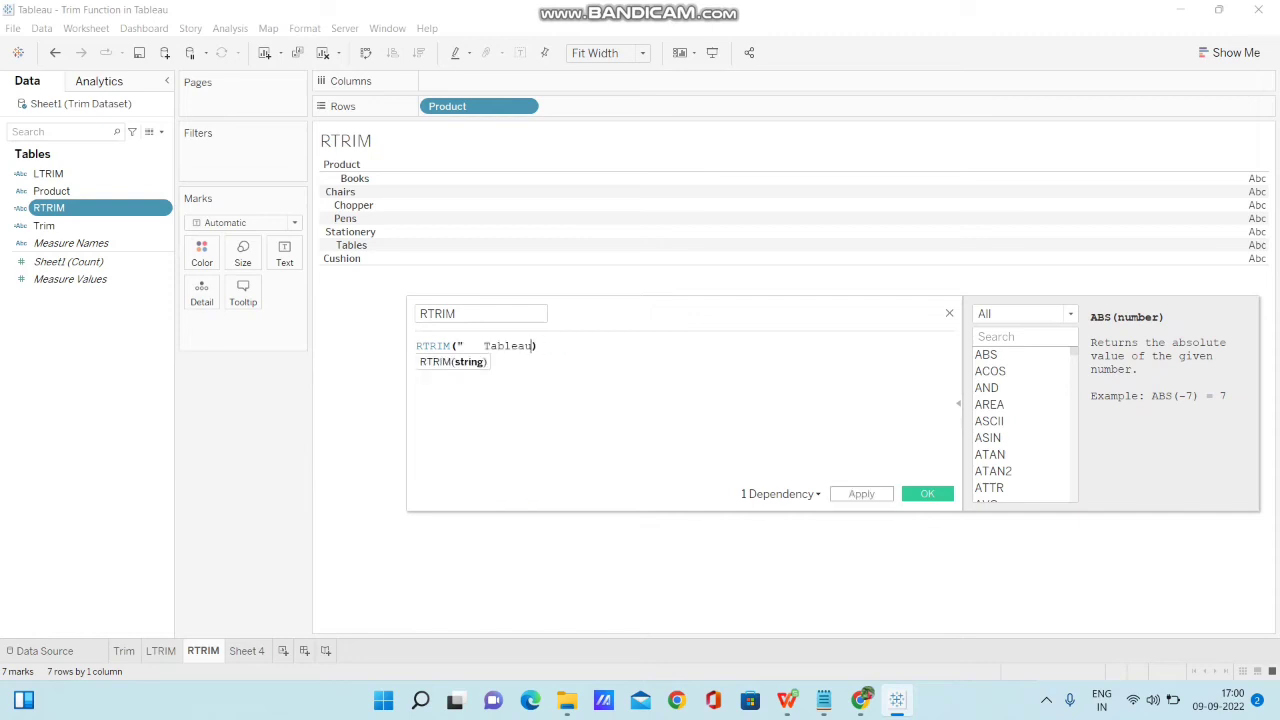
key("BackSpace")
key("BackSpace")
key("BackSpace")
key("BackSpace")
key("BackSpace")
key("BackSpace")
type("PROD")
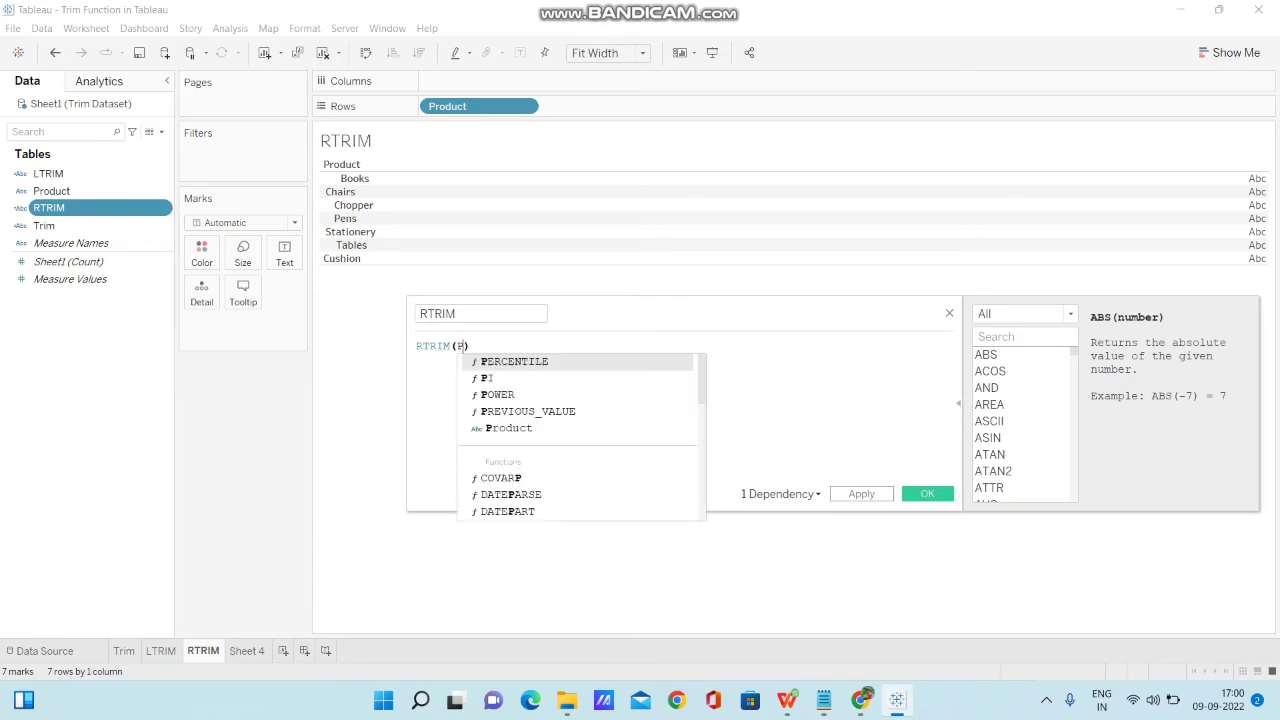
key("Return")
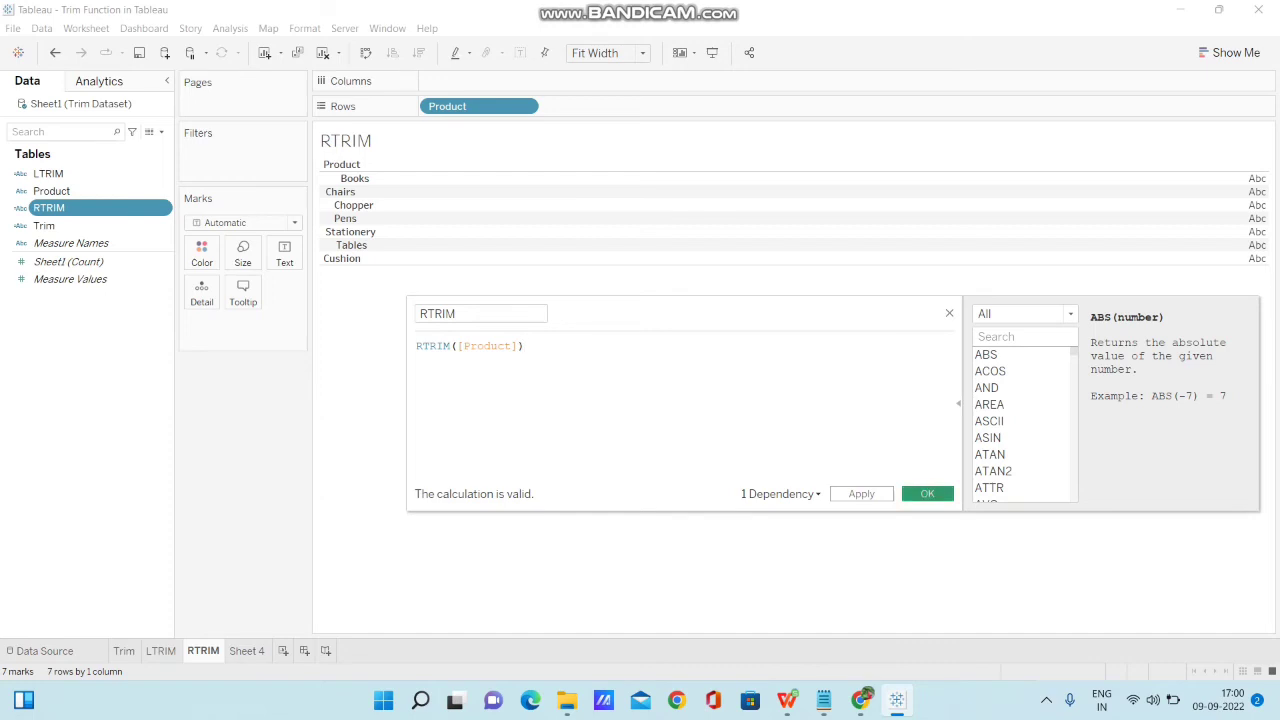
left_click(928, 494)
left_click_drag(48, 208, 284, 252)
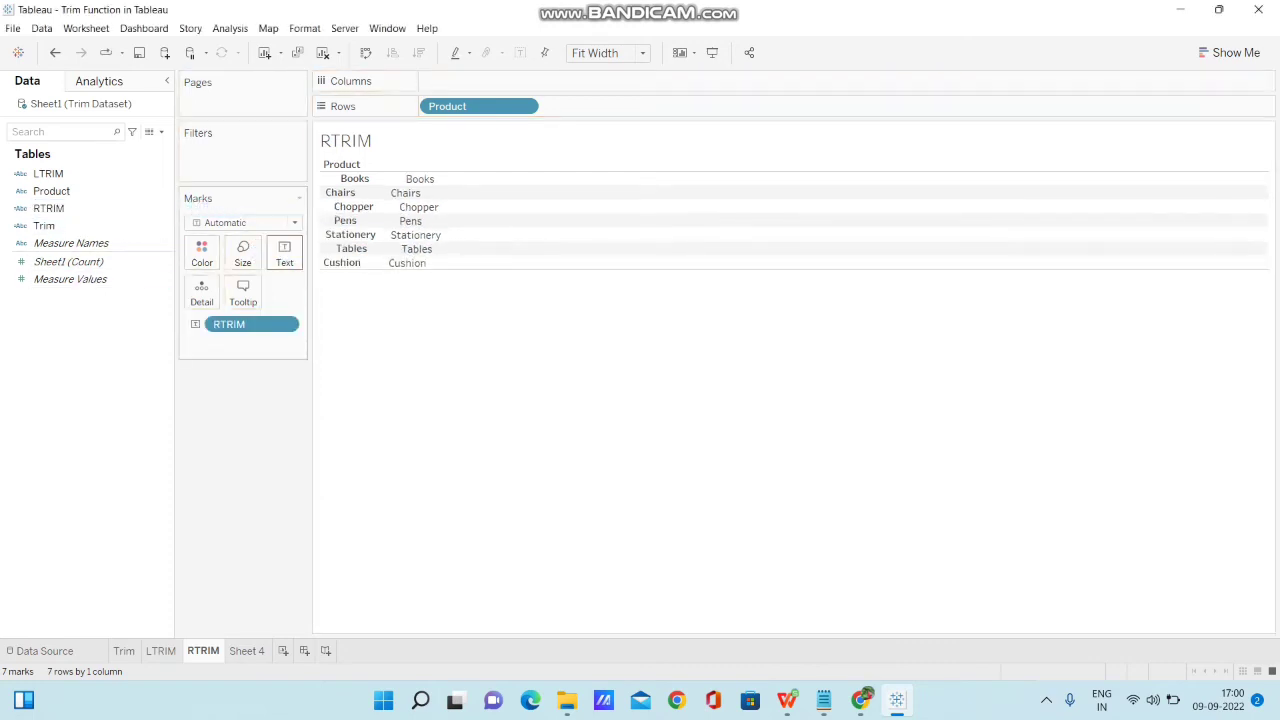